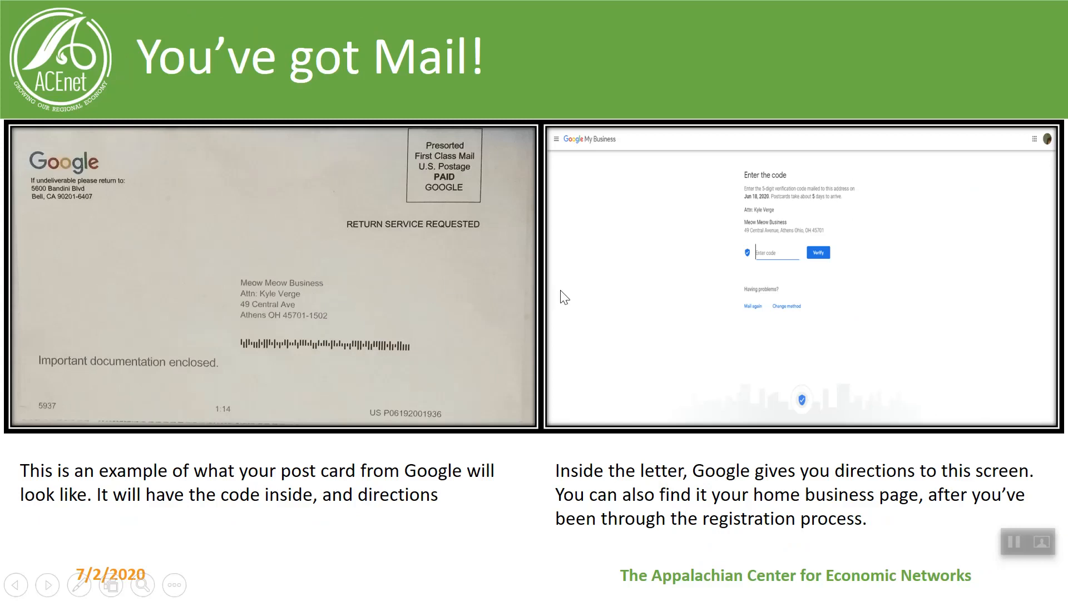
# Magnify the code-entry screenshot on the You've got Mail! slide, then return to the full slide.
pyautogui.click(144, 590)
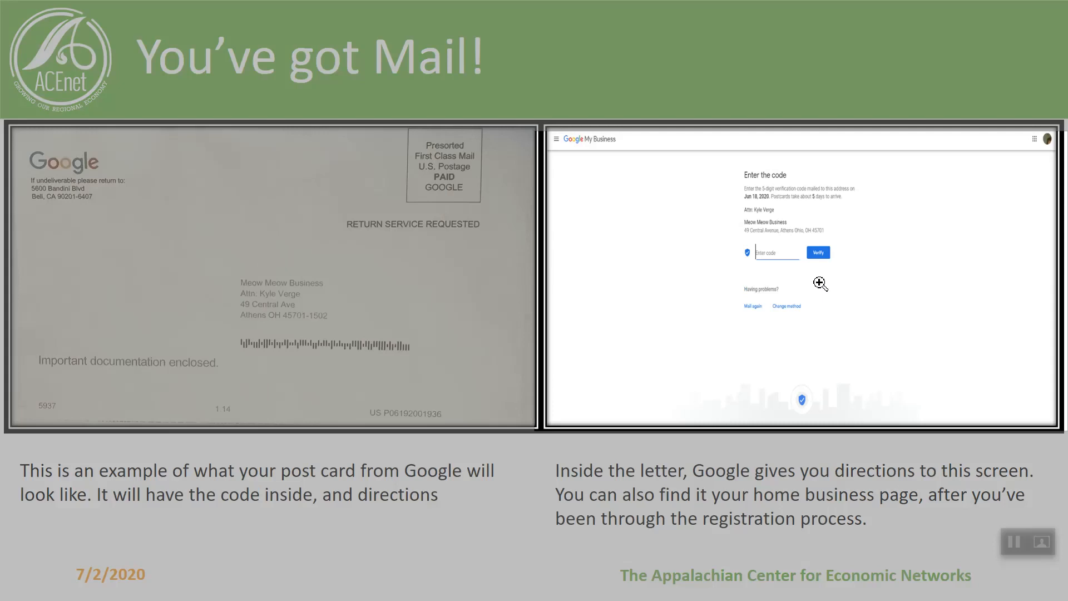
pyautogui.click(833, 282)
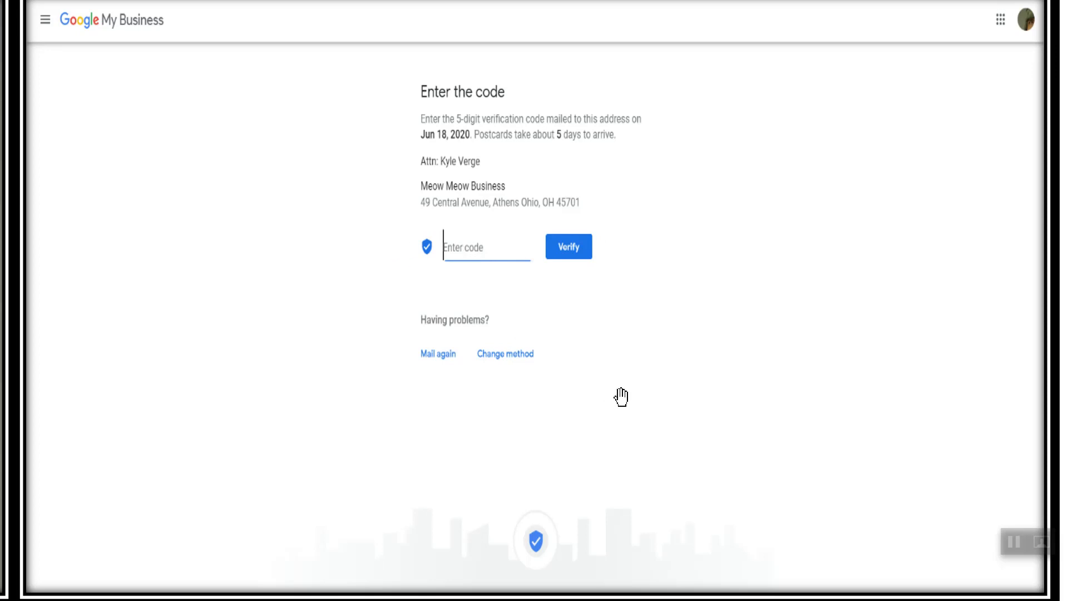
pyautogui.press('Escape')
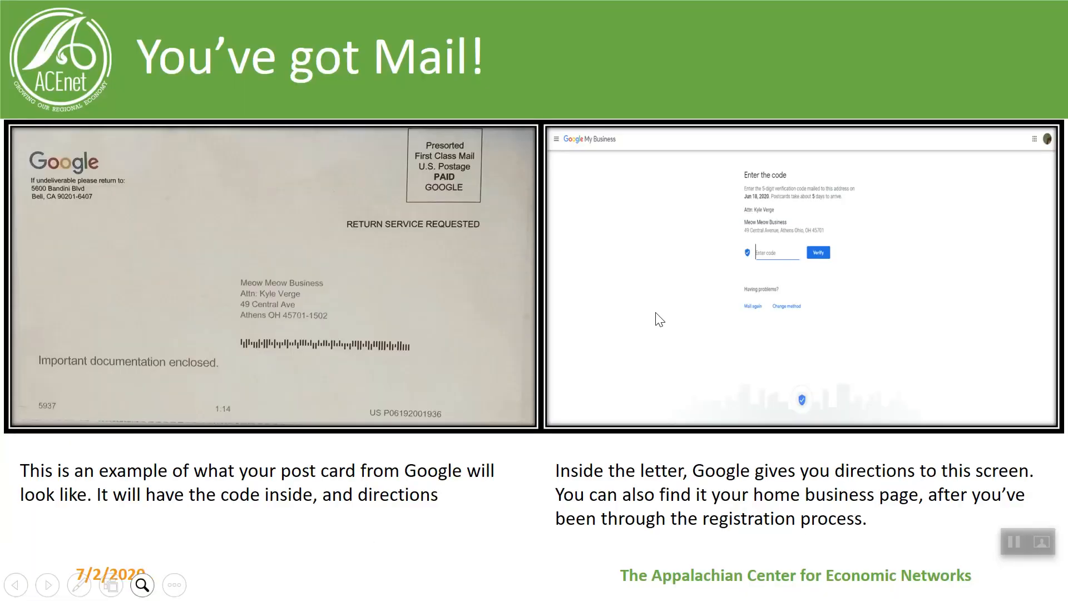
# On the Verifying slide, magnify the You're now verified and listing home page screenshots, then advance.
pyautogui.click(50, 585)
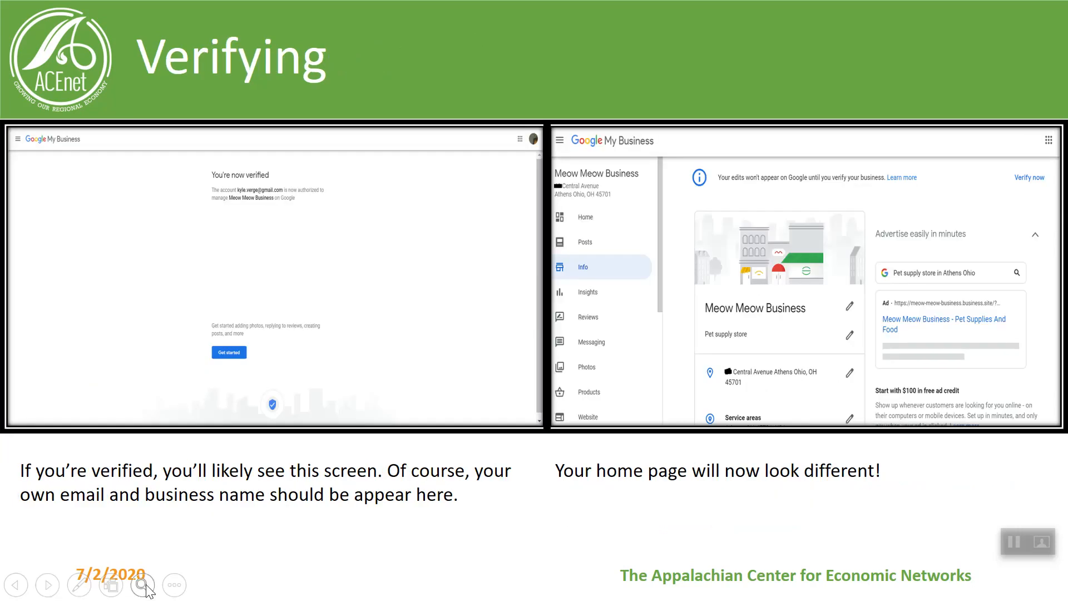
pyautogui.click(142, 585)
pyautogui.click(200, 288)
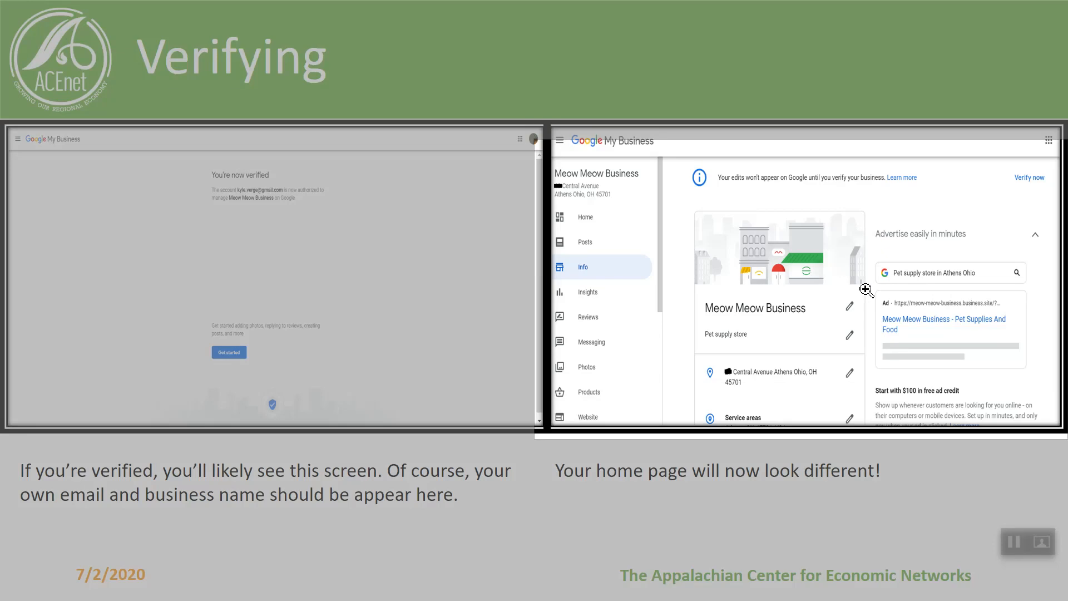
pyautogui.click(866, 298)
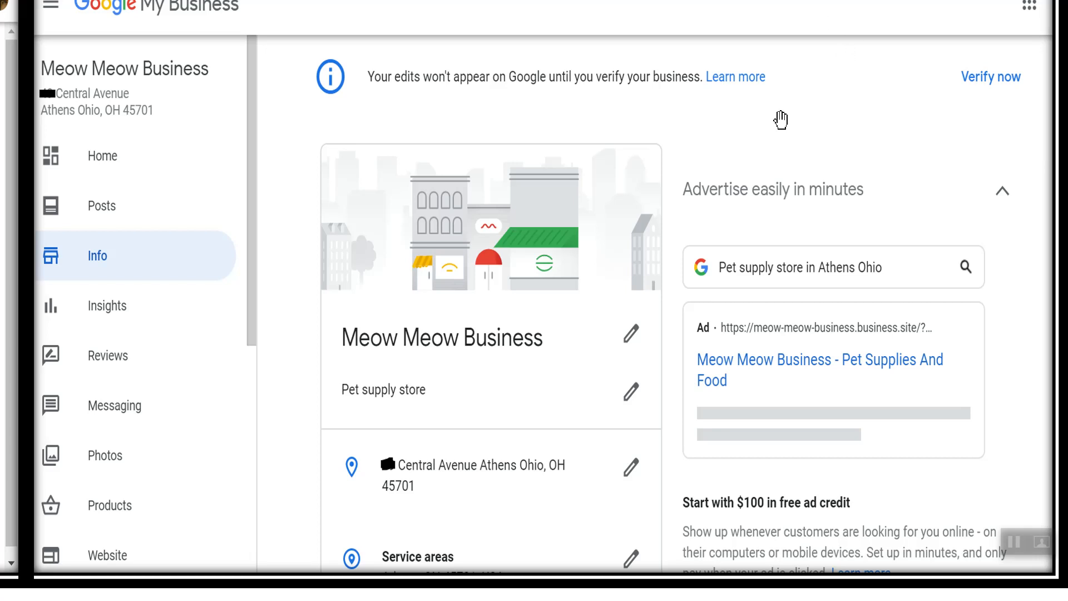
pyautogui.press('Escape')
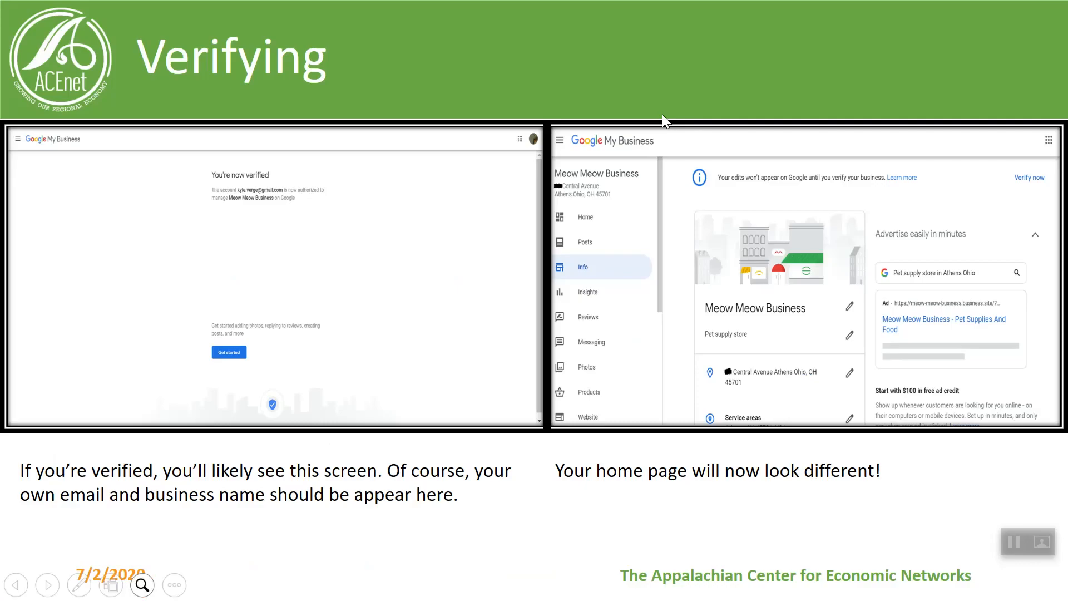
pyautogui.click(47, 585)
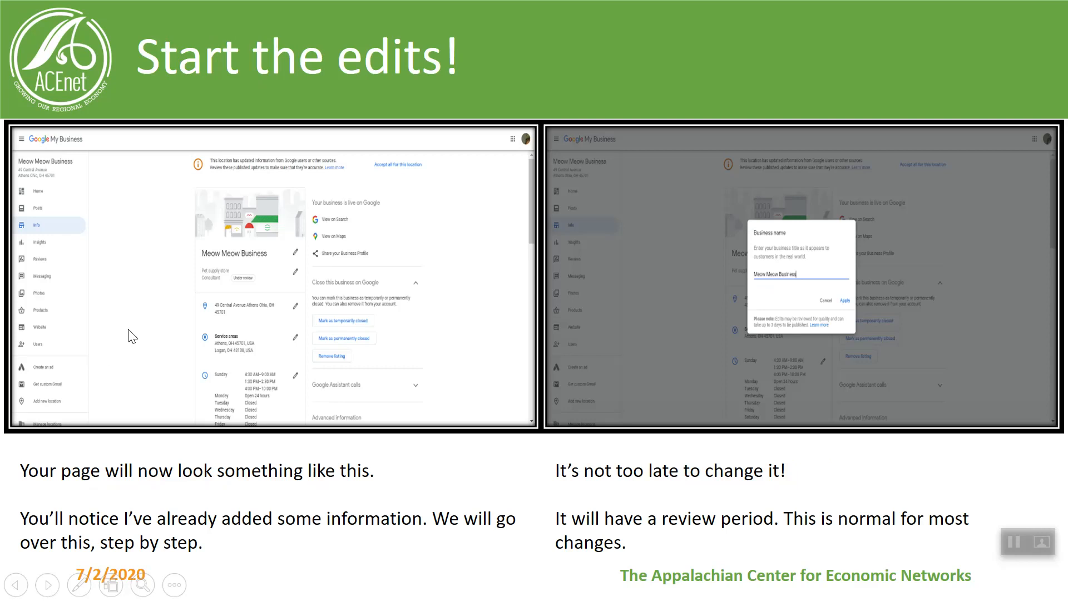
pyautogui.click(142, 584)
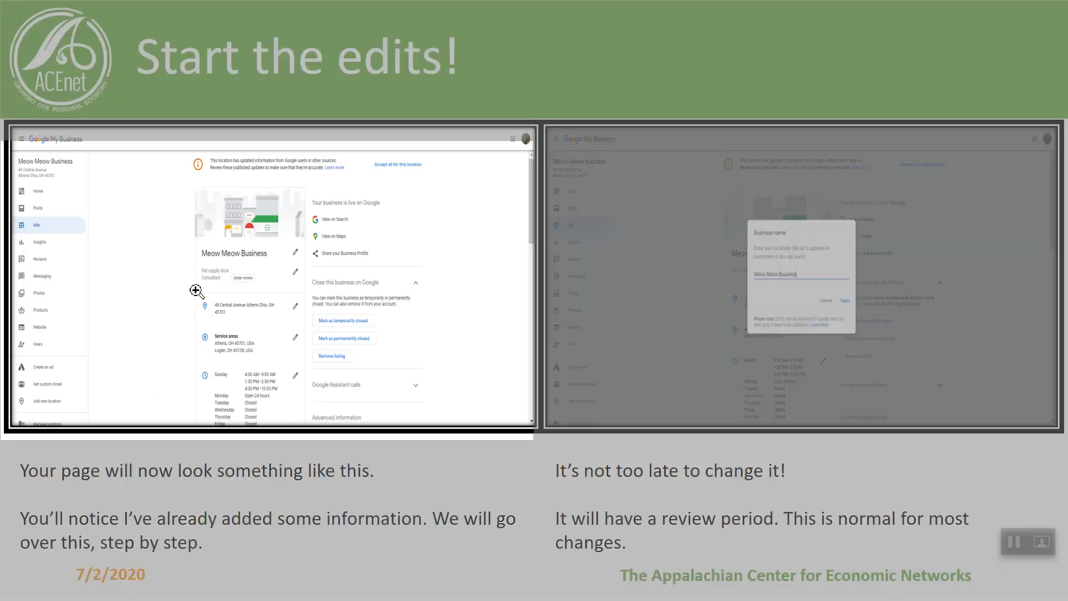
pyautogui.click(204, 278)
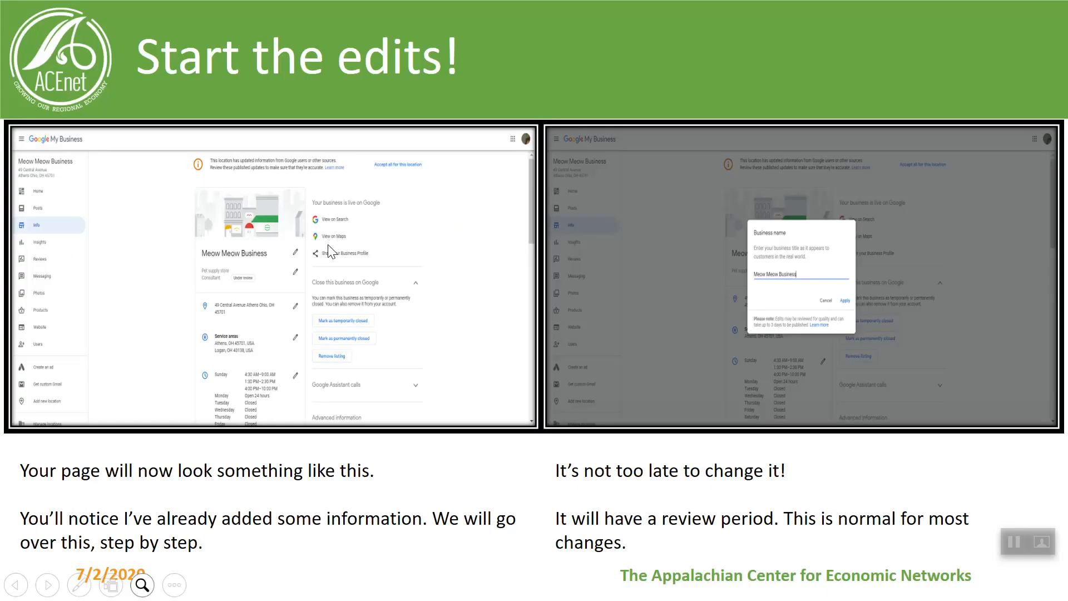
pyautogui.click(142, 584)
pyautogui.click(829, 289)
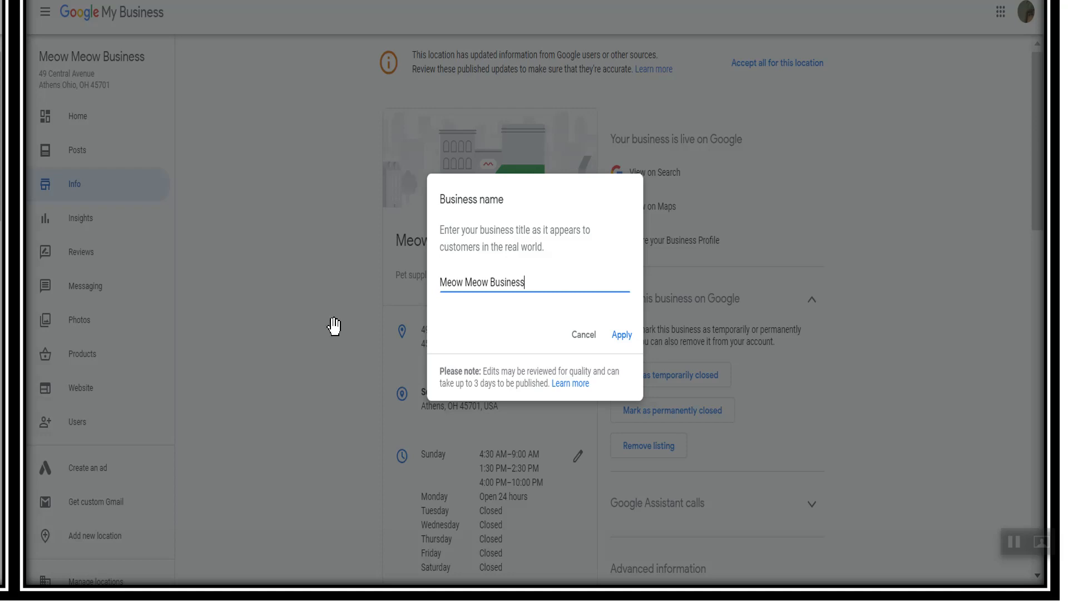
pyautogui.press('Escape')
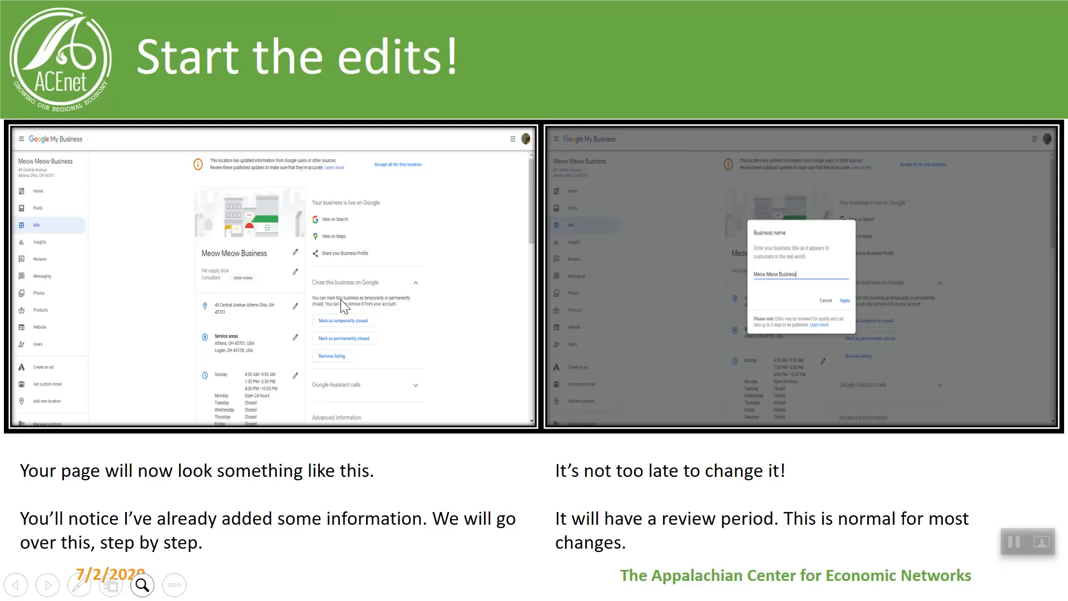
# Advance to Expand your description and magnify the Category dialog screenshot, then zoom back out.
pyautogui.click(54, 591)
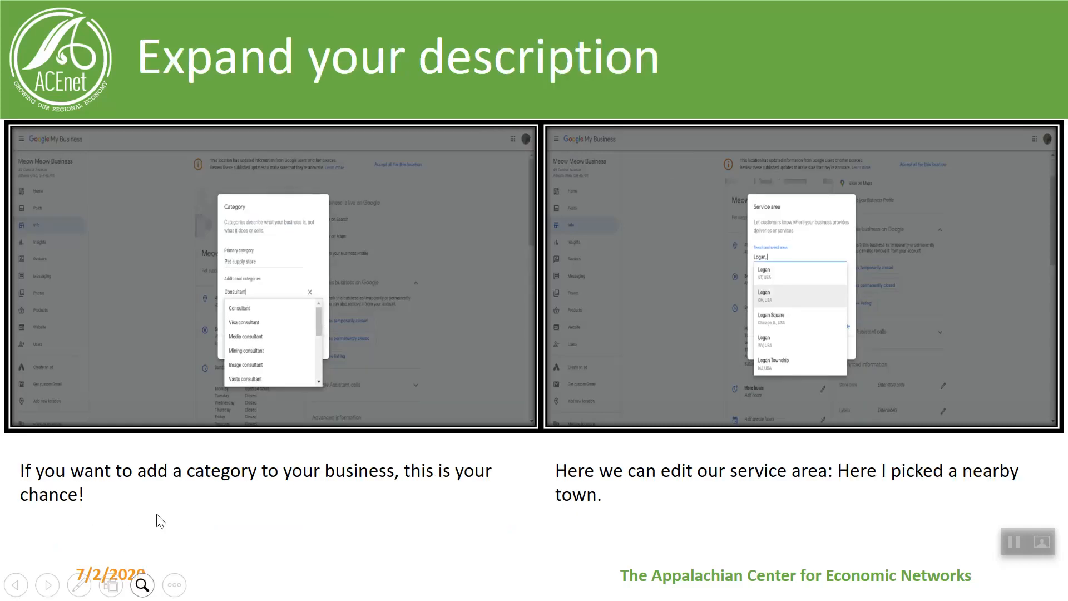
pyautogui.click(142, 584)
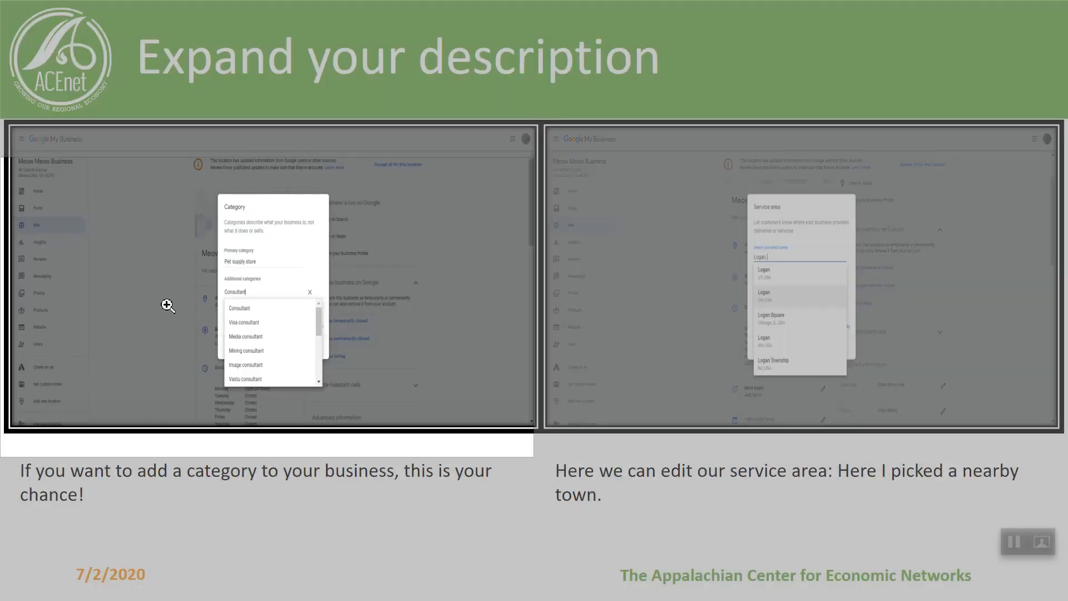
pyautogui.click(206, 274)
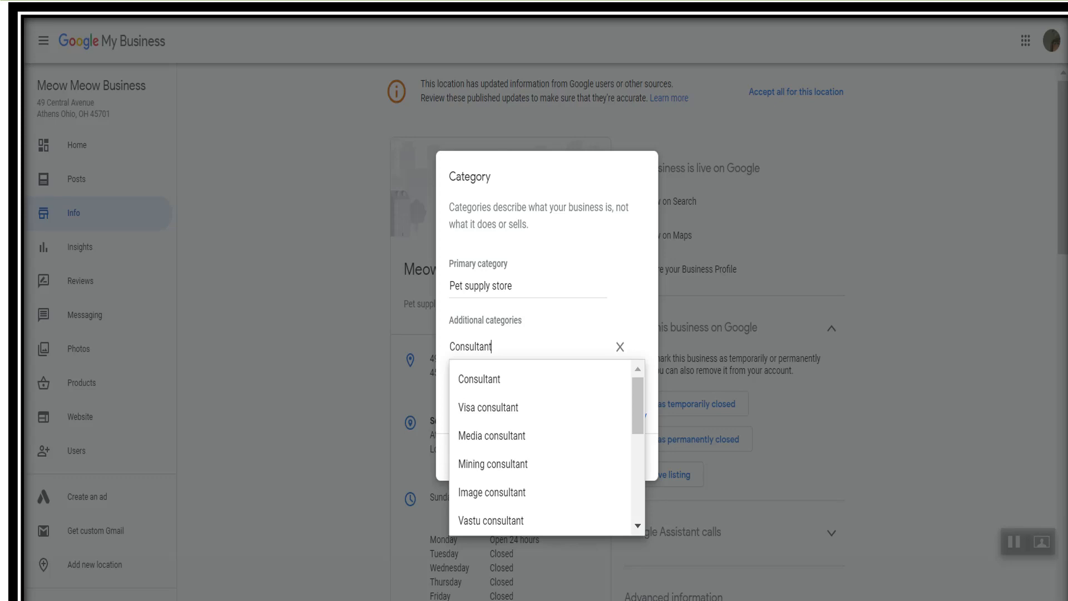
pyautogui.press('Escape')
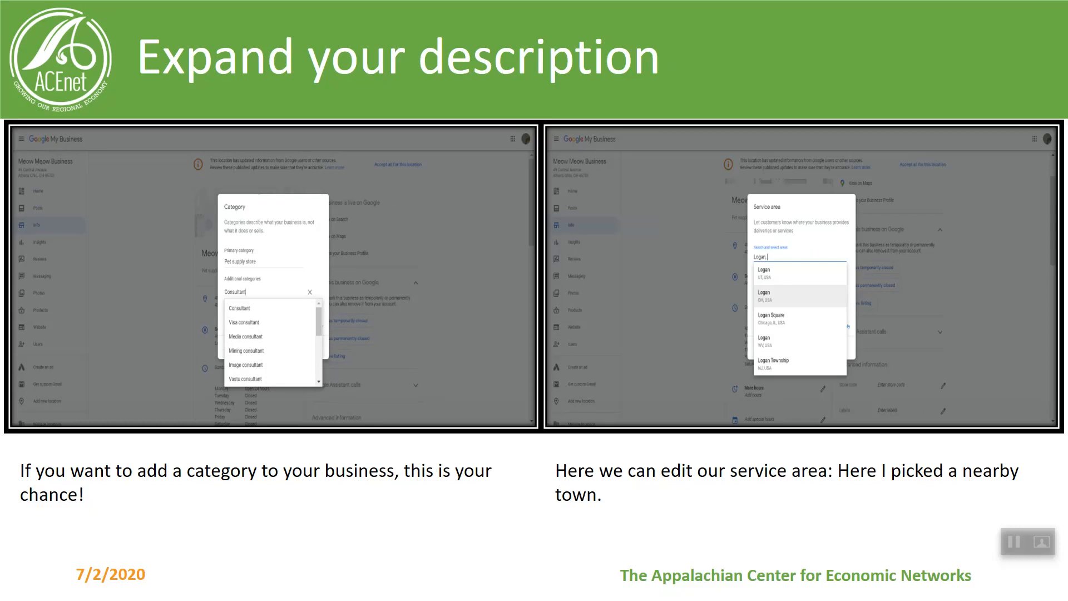
# Magnify the Service area screenshot, zoom out, and advance to the Your hours! slide.
pyautogui.click(143, 597)
pyautogui.click(846, 286)
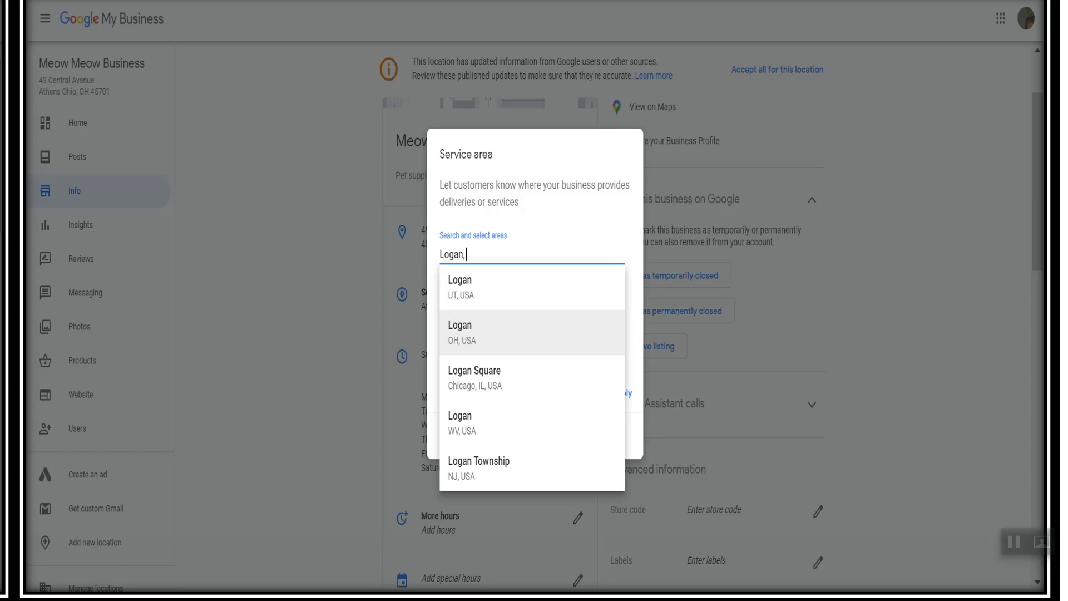
pyautogui.press('Escape')
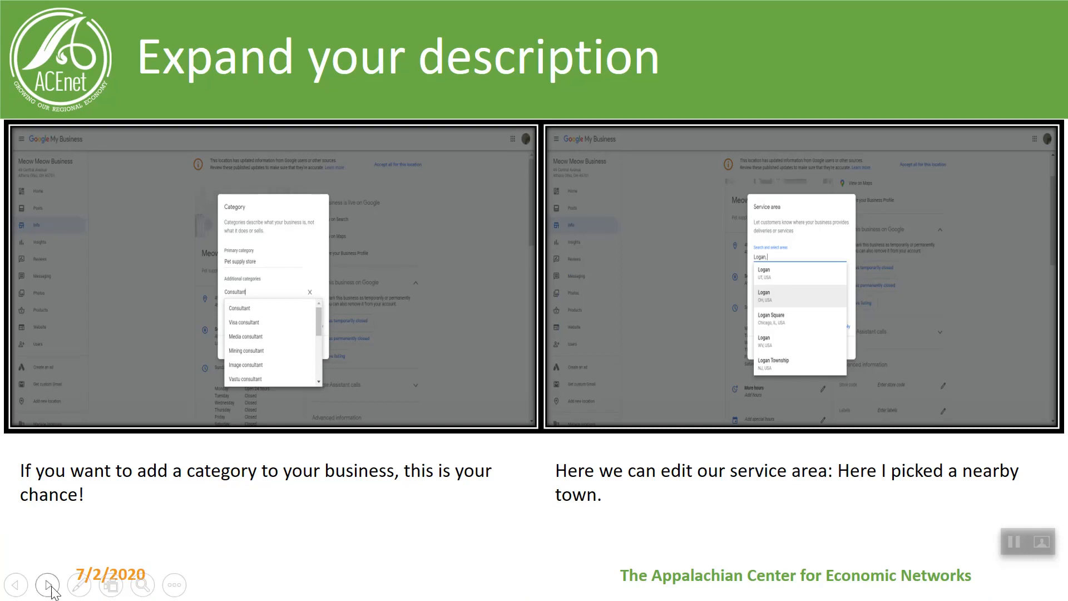
pyautogui.click(49, 585)
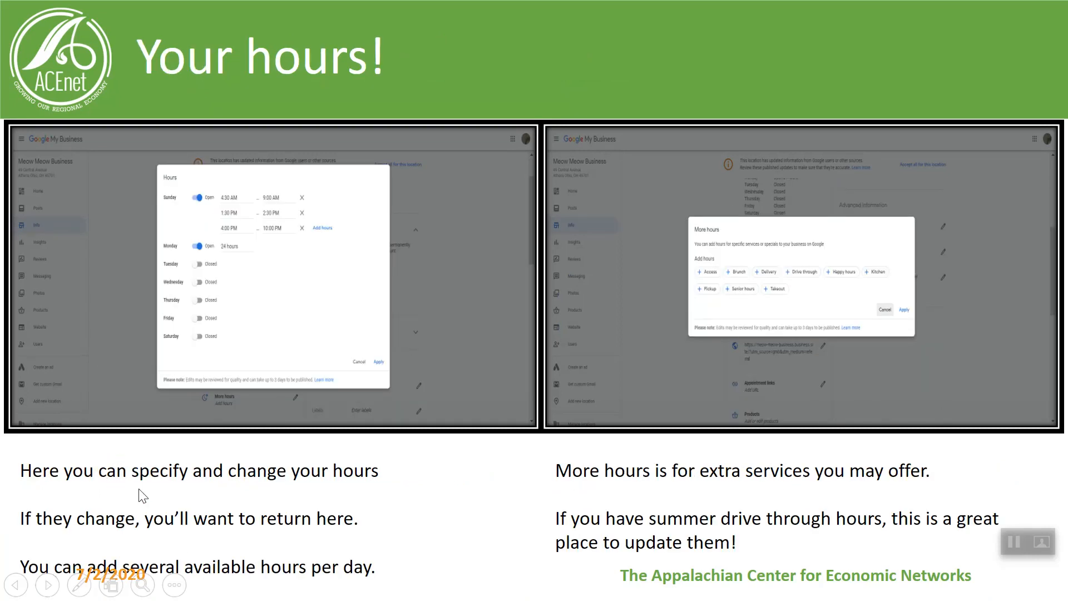
pyautogui.click(143, 586)
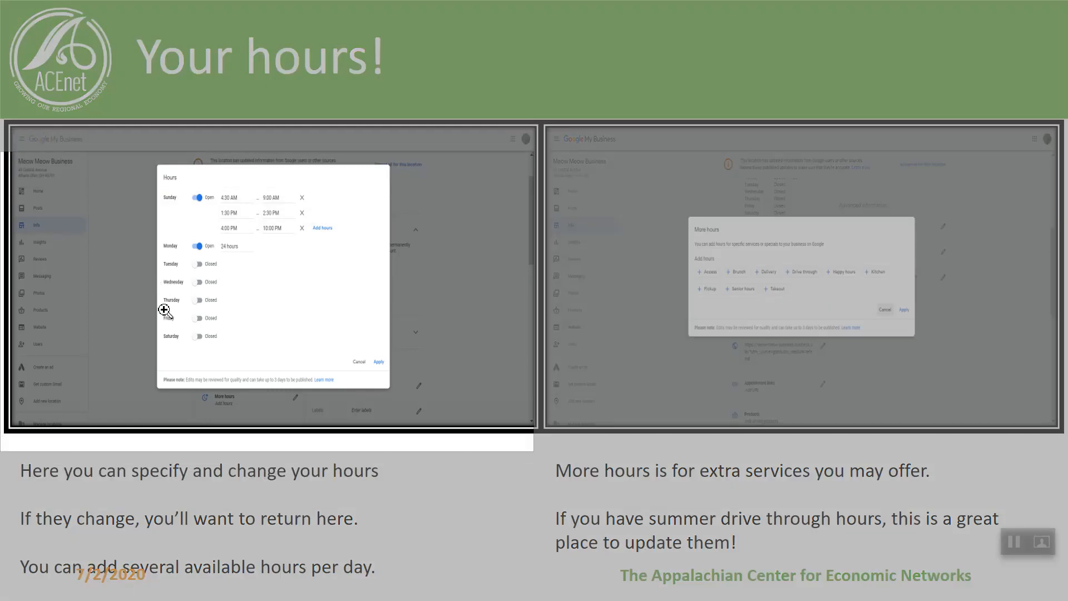
pyautogui.click(159, 285)
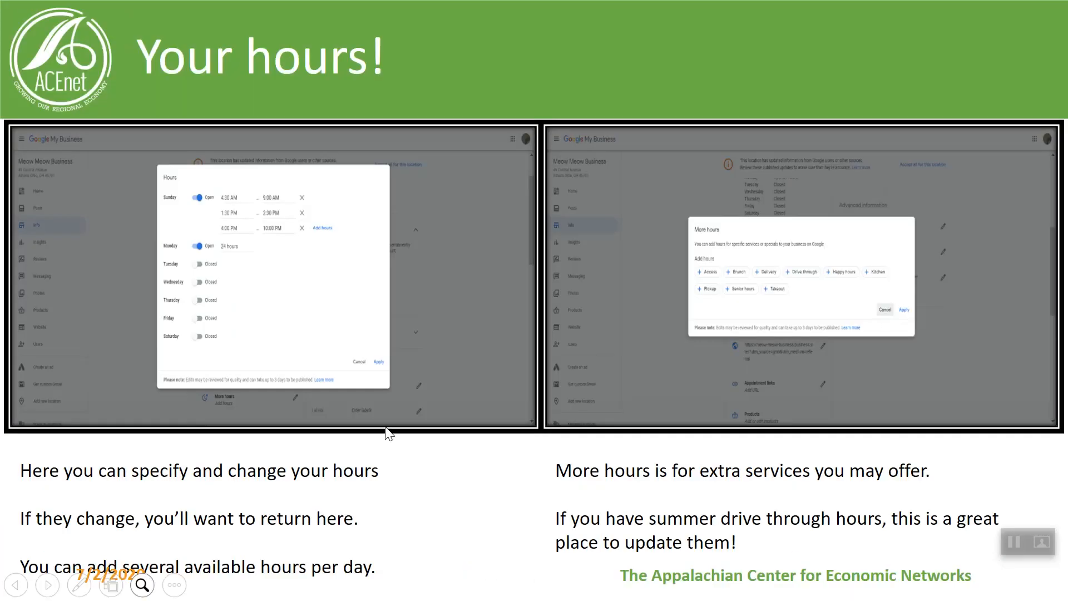
# Magnify the More hours dialog screenshot, then advance to the Hours options slide.
pyautogui.click(142, 586)
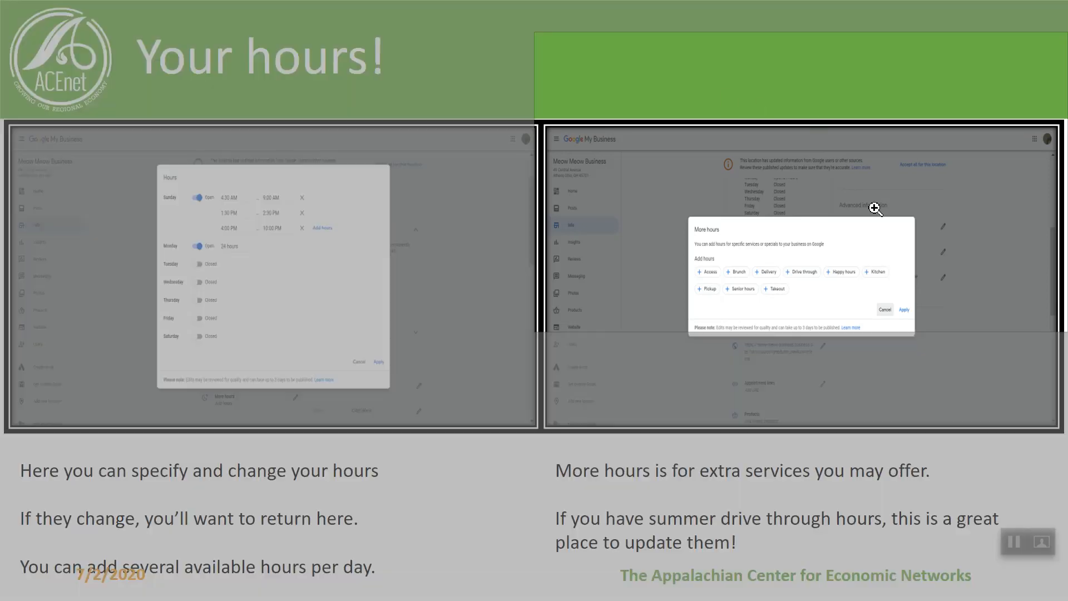
pyautogui.click(896, 276)
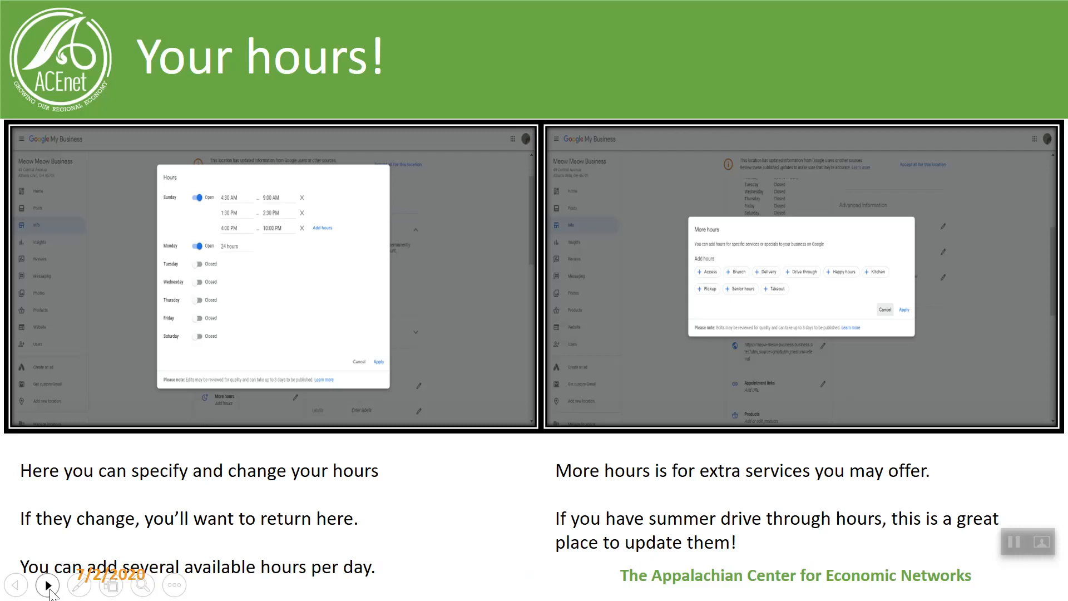
pyautogui.click(48, 585)
pyautogui.click(143, 585)
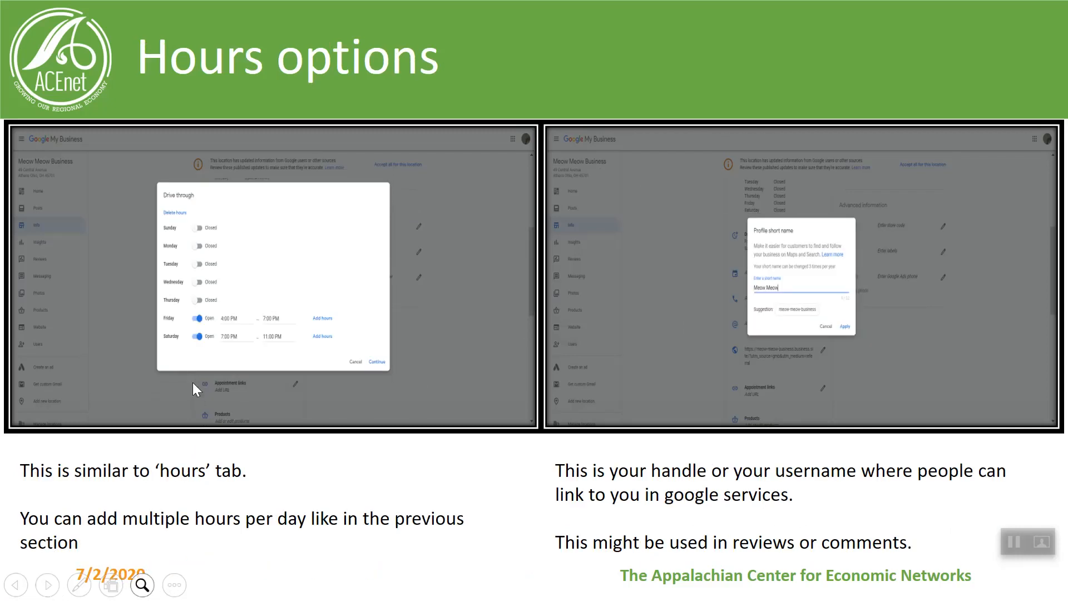
pyautogui.click(204, 307)
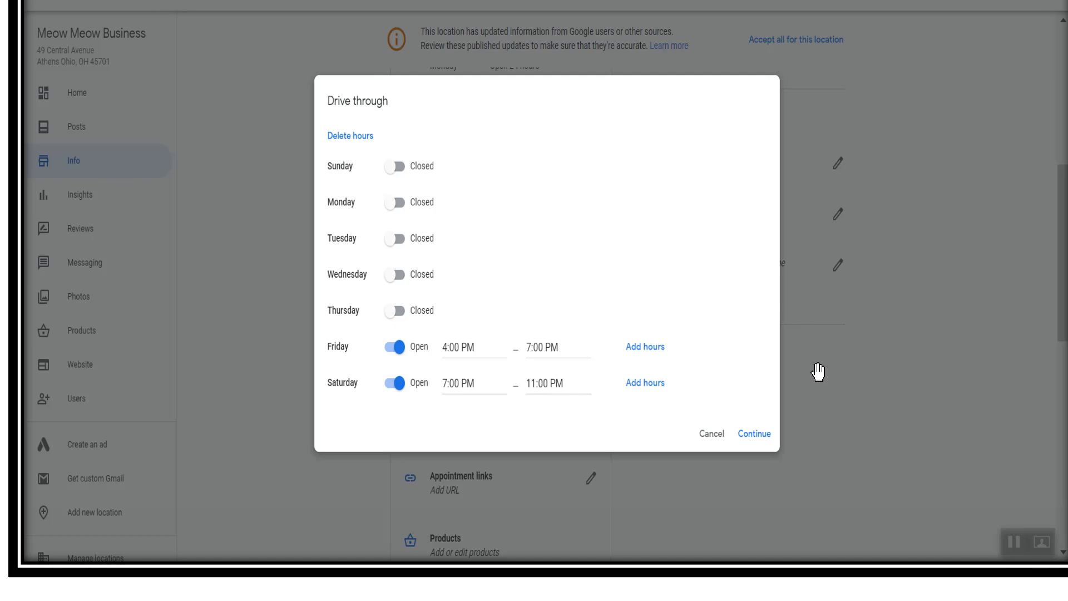
pyautogui.press('Escape')
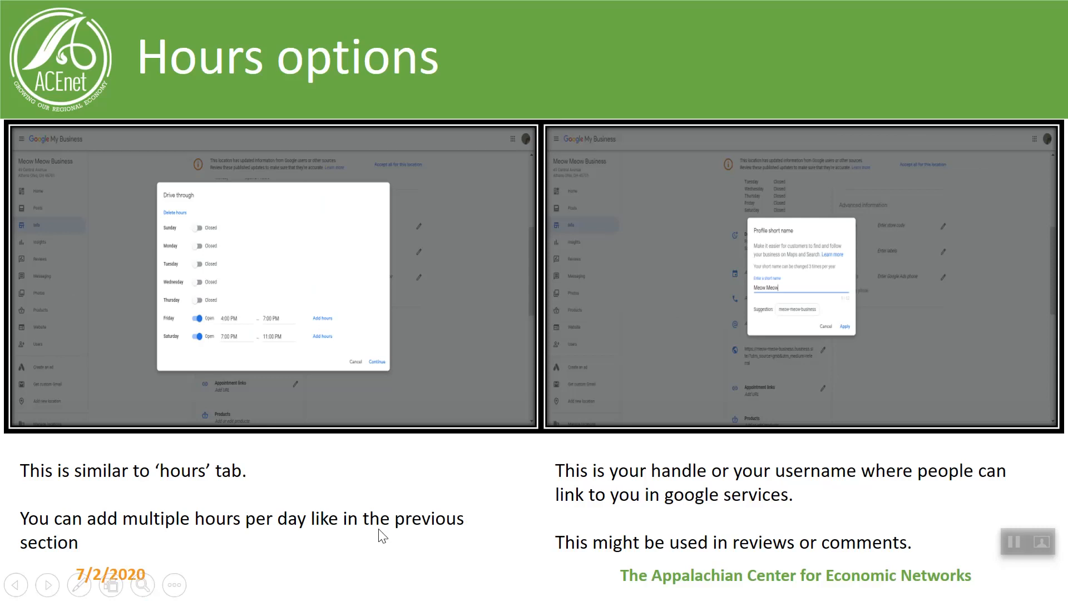
pyautogui.click(142, 585)
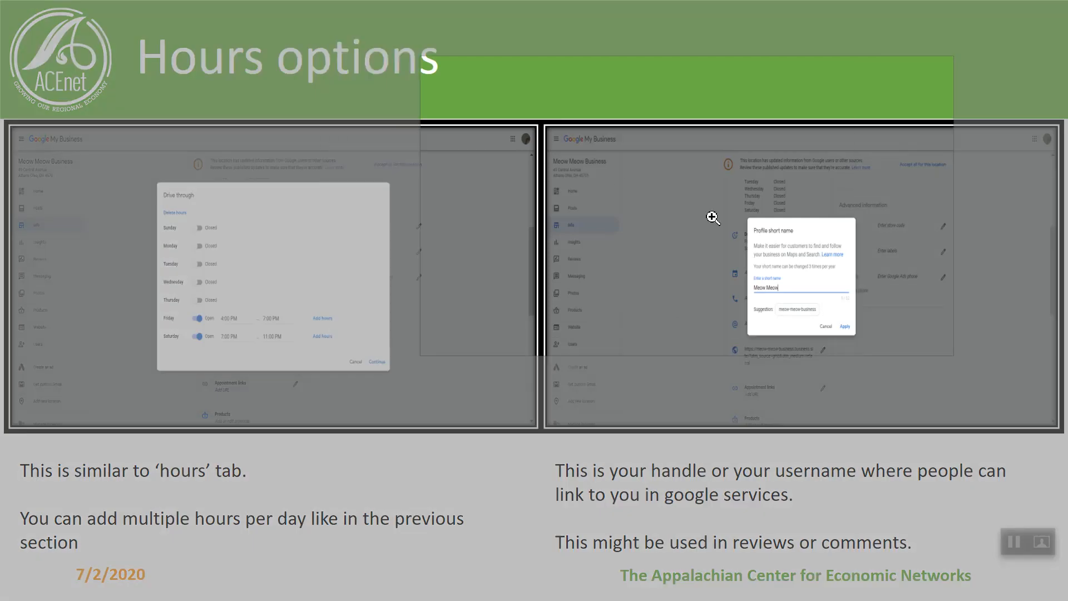
pyautogui.click(877, 290)
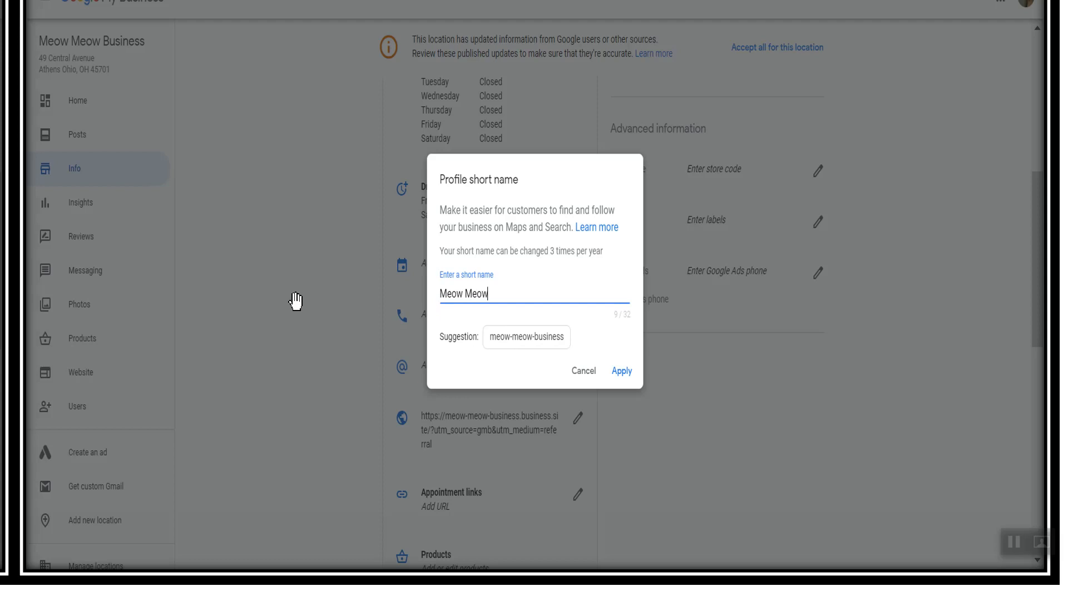
pyautogui.press('Escape')
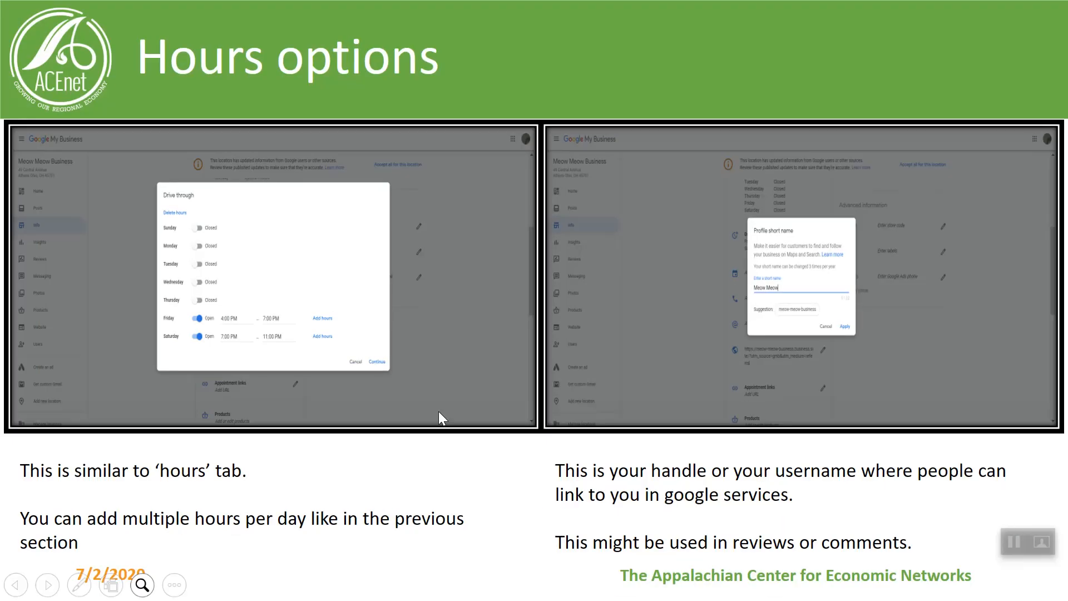
pyautogui.click(52, 583)
# Magnify the Profile short name screenshot on the Customizing slide, then re-enable the magnifier.
pyautogui.click(142, 587)
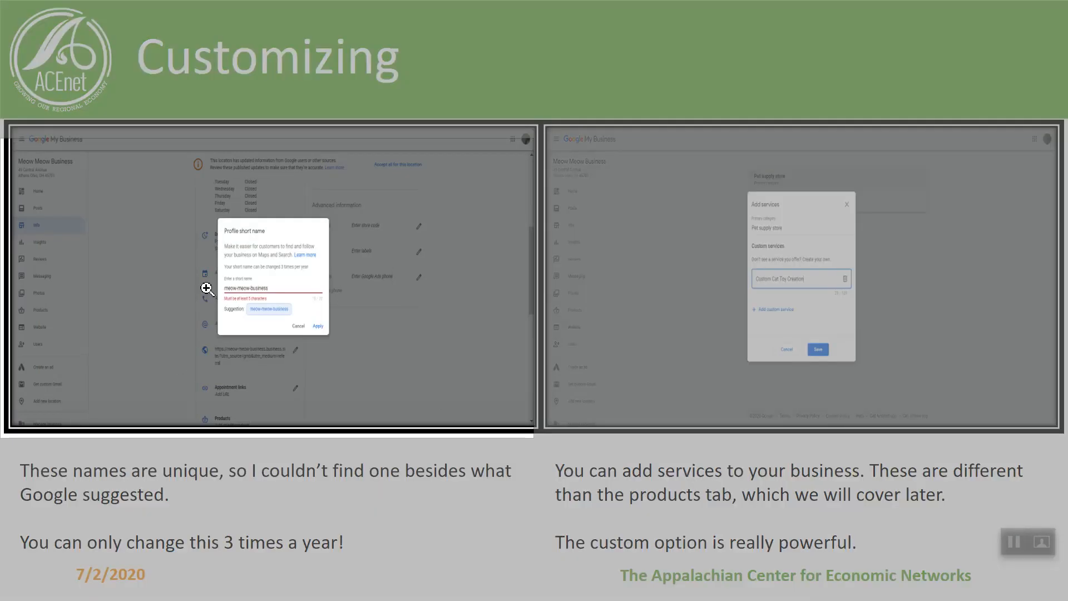
pyautogui.click(207, 291)
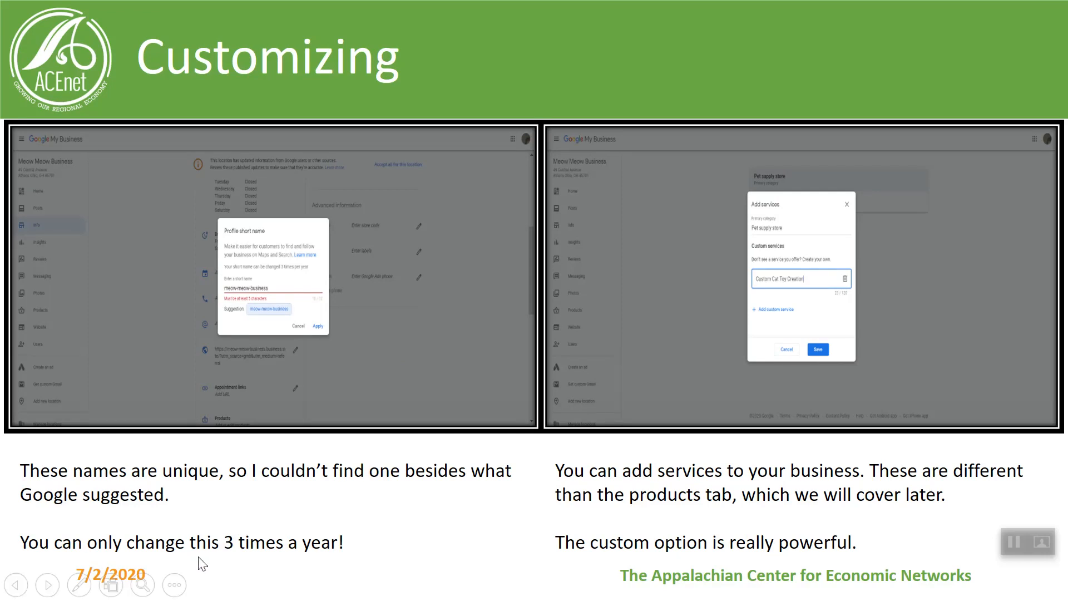
pyautogui.click(142, 584)
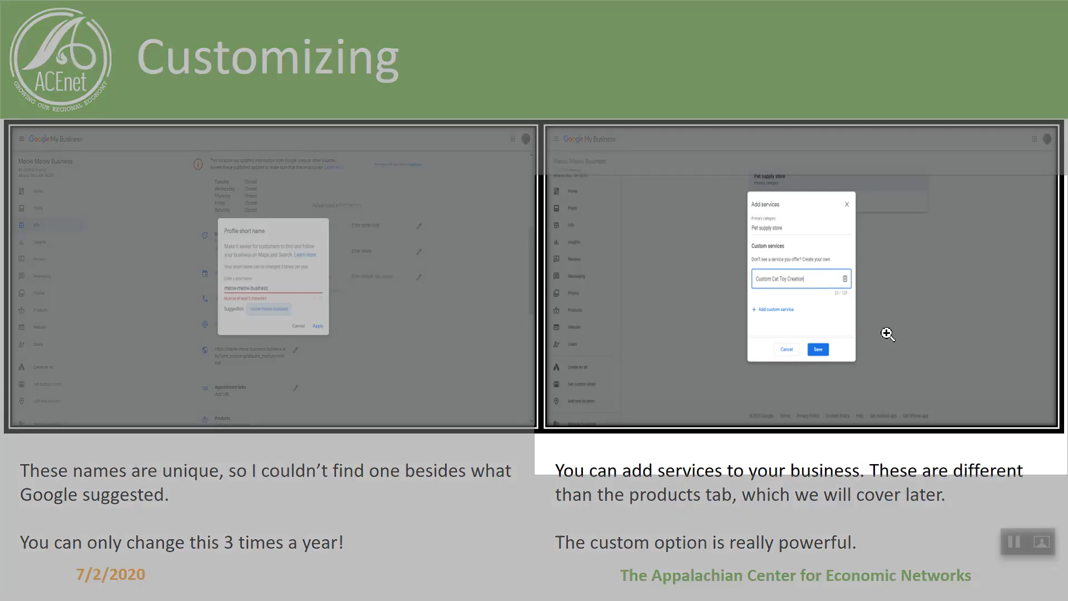
# Enlarge the Add services dialog screenshot, then right-click back to the full Customizing slide.
pyautogui.click(927, 292)
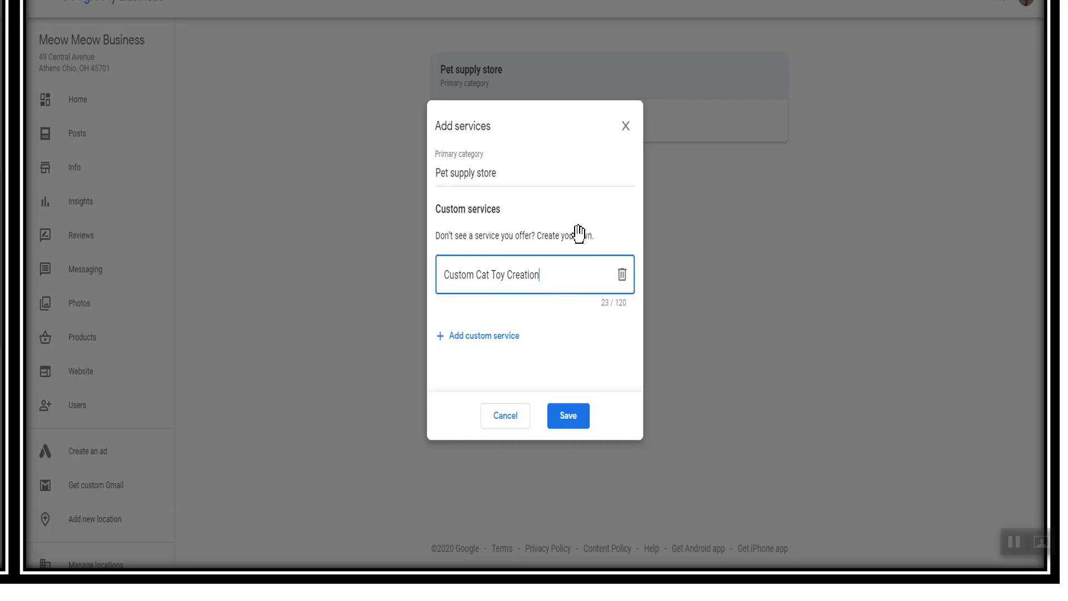
pyautogui.rightClick(698, 318)
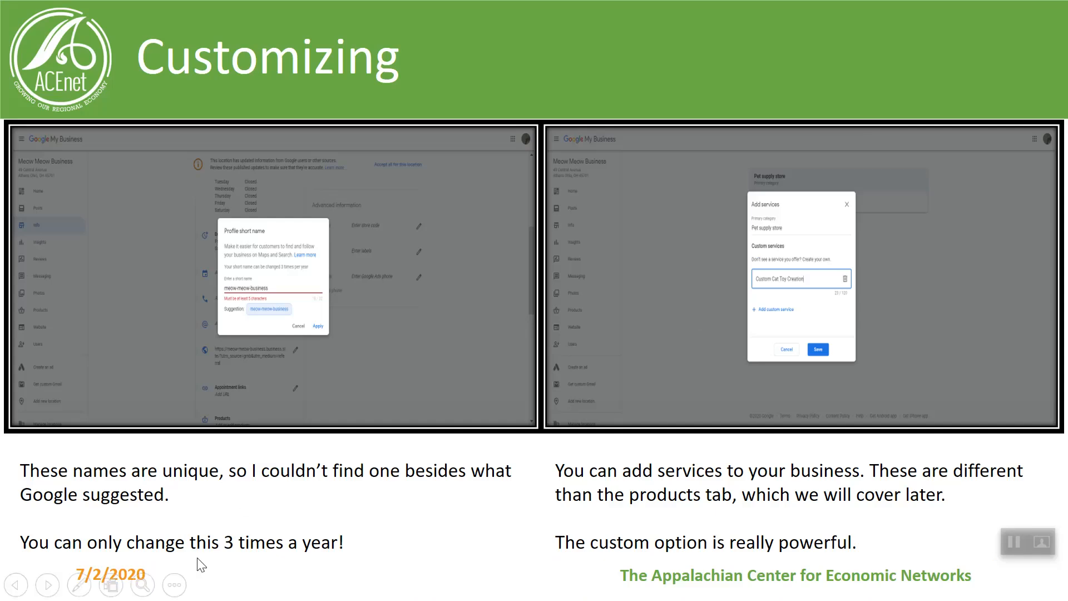
pyautogui.click(48, 586)
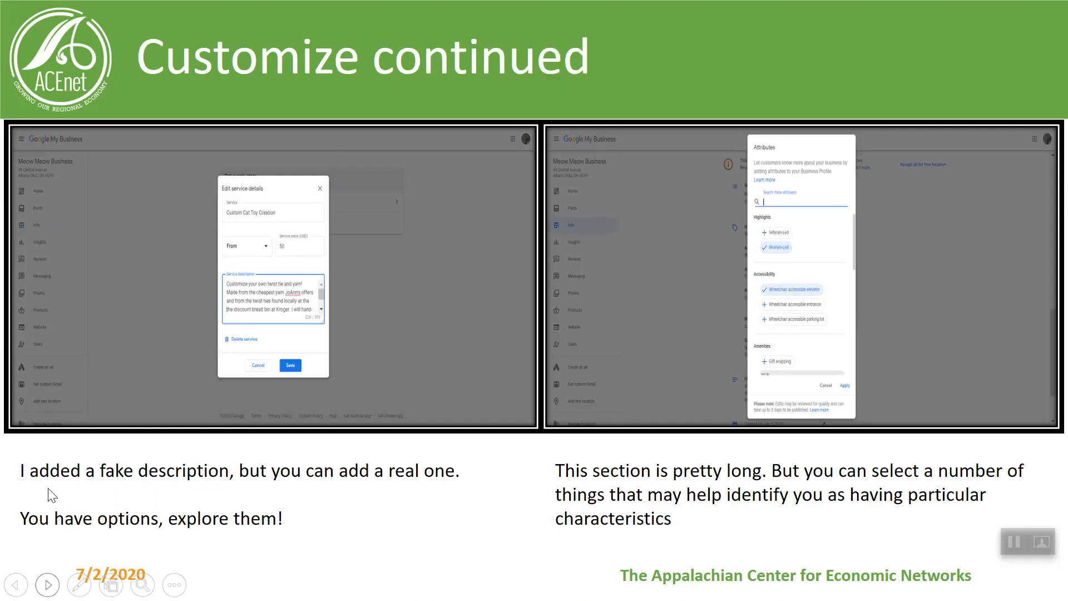
pyautogui.click(142, 584)
pyautogui.click(167, 301)
pyautogui.click(141, 584)
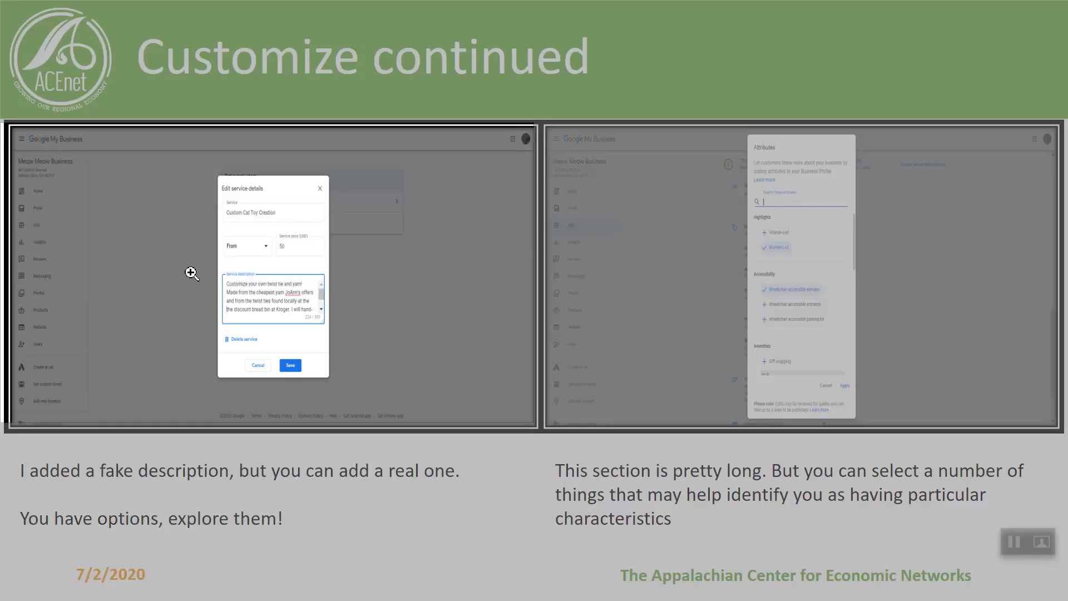
# Enlarge the Attributes dialog screenshot with Women-Led and Wheelchair accessible elevator, then zoom out.
pyautogui.click(831, 277)
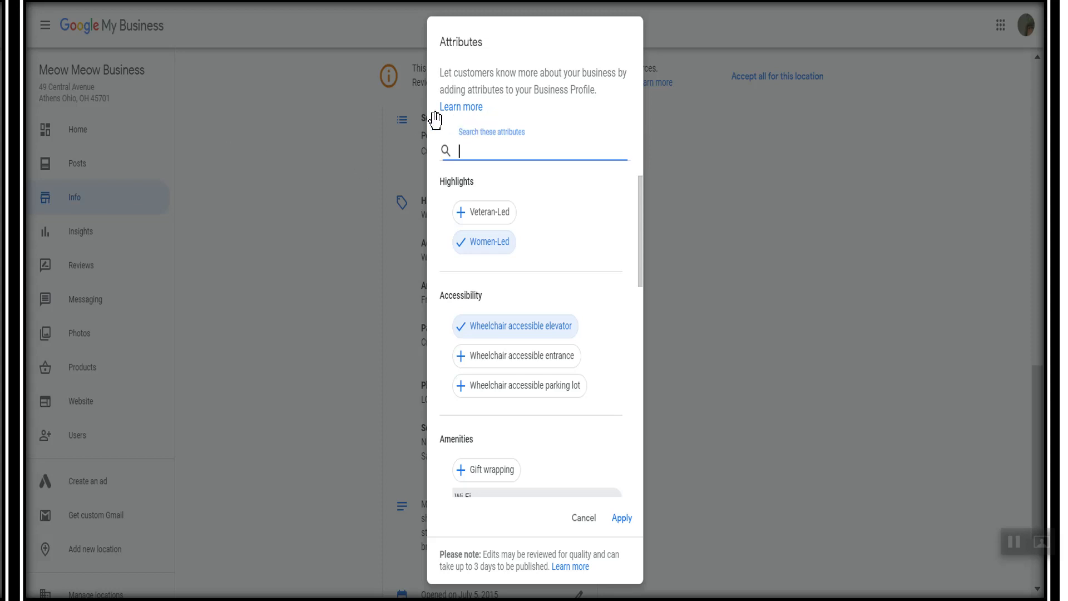
pyautogui.rightClick(331, 297)
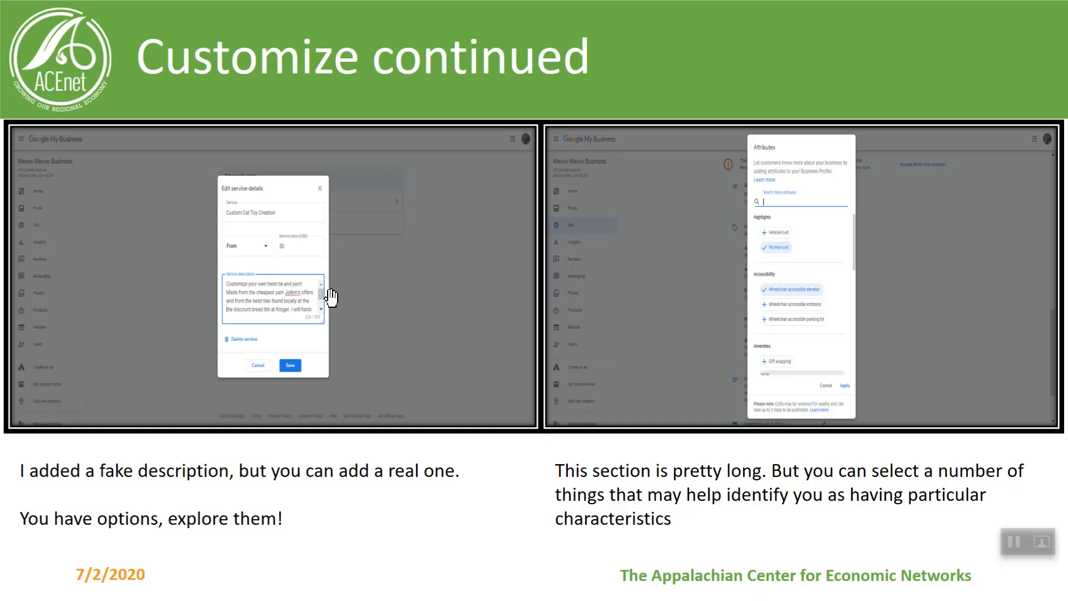